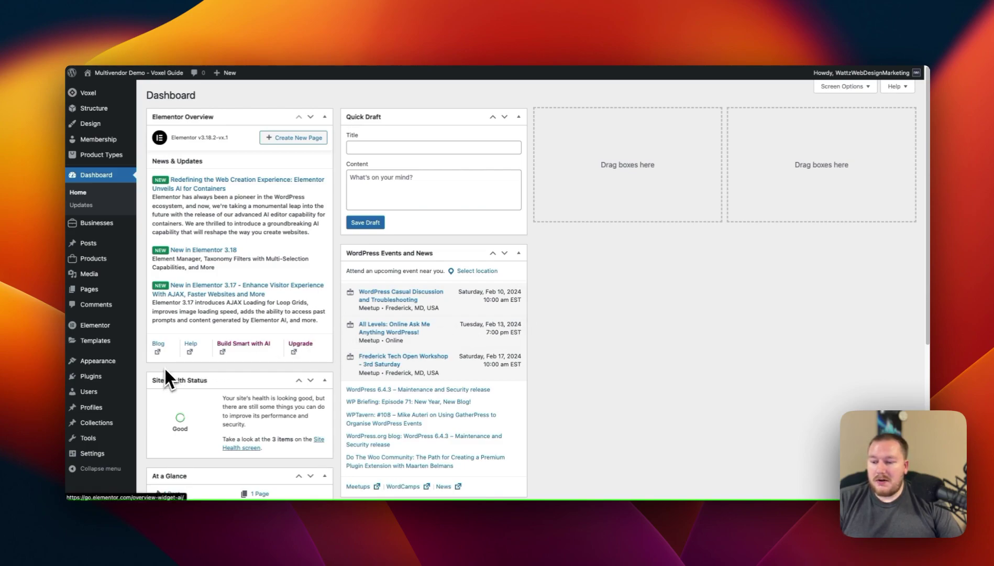
Open the Subscriber role's Fields step, showing Username, Email address and Password
mouse_move(108, 149)
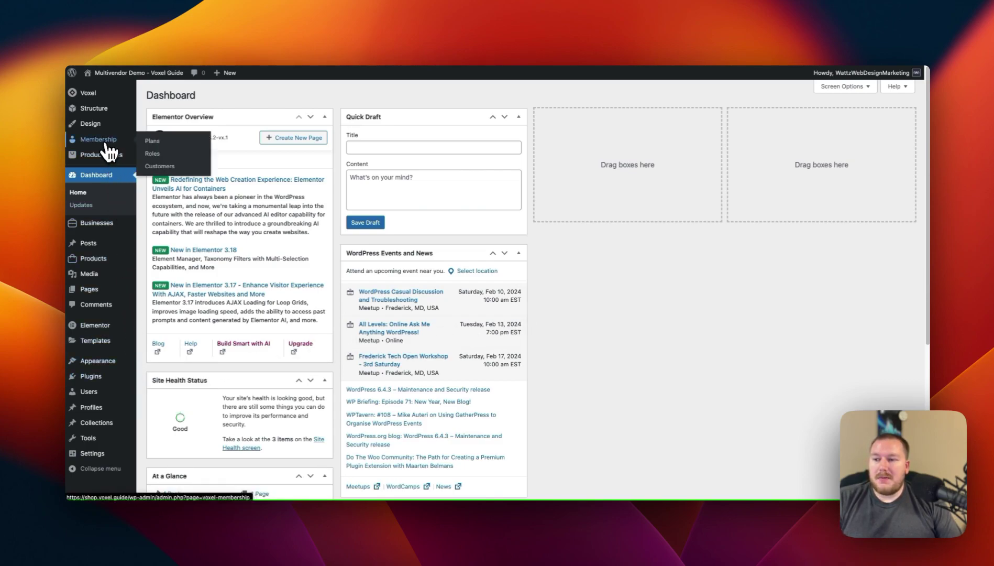
left_click(155, 156)
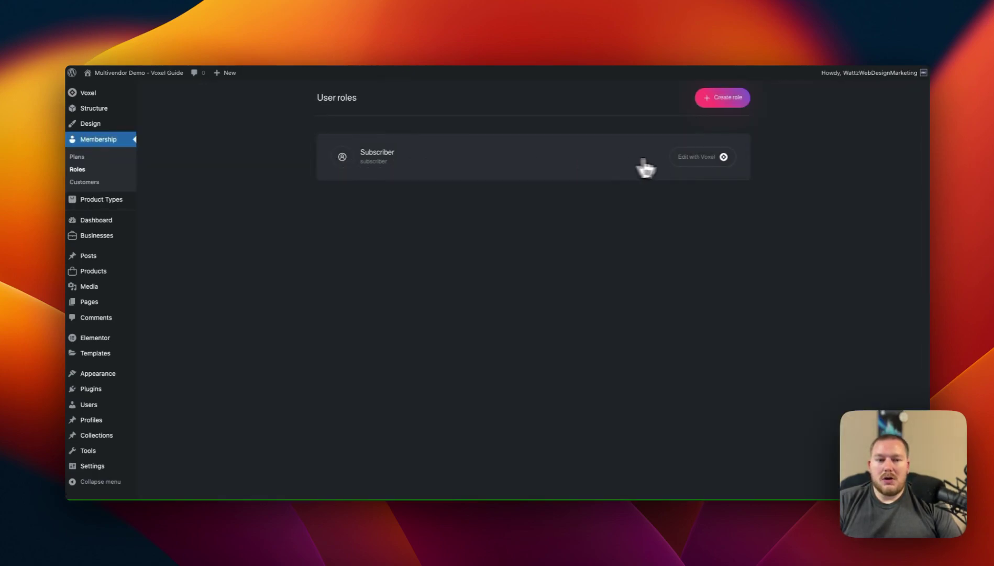
left_click(701, 159)
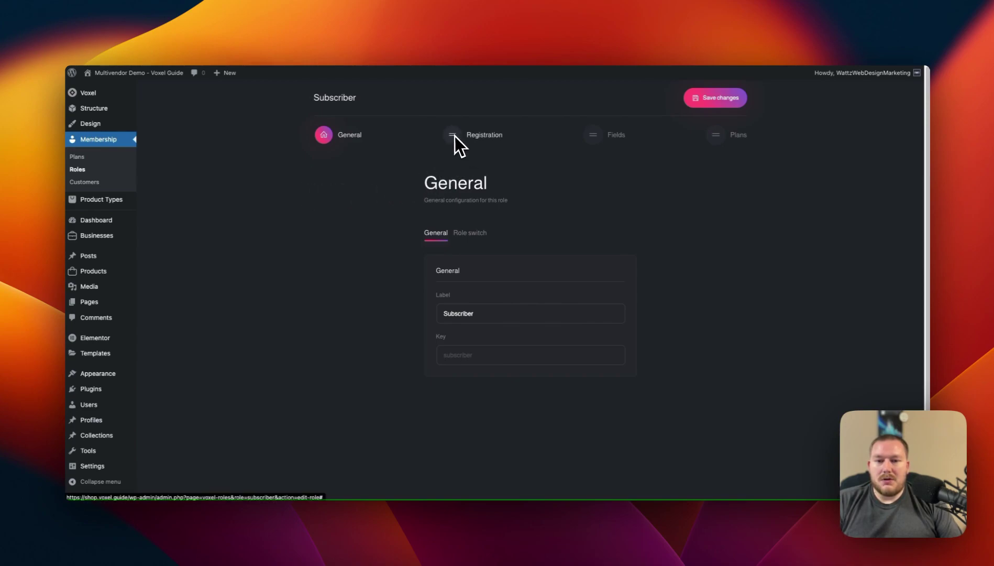
left_click(593, 136)
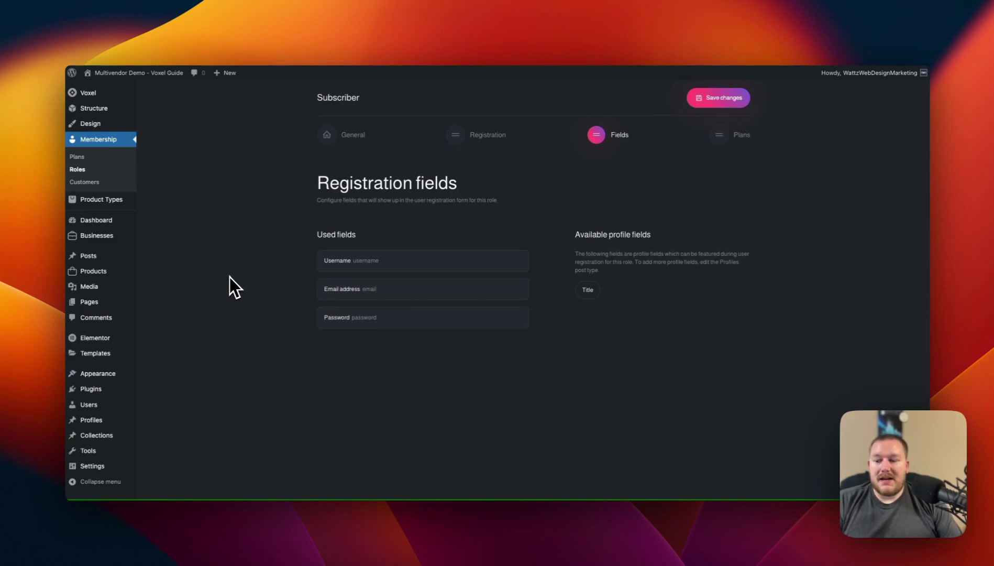
mouse_move(95, 422)
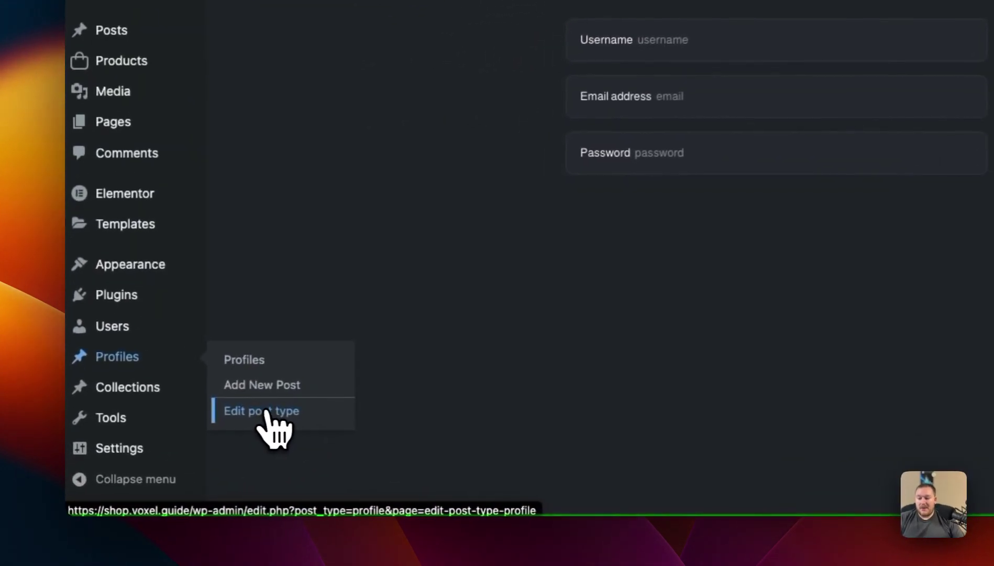
Add a required text field named Company Name to the Profiles post type
left_click(267, 414)
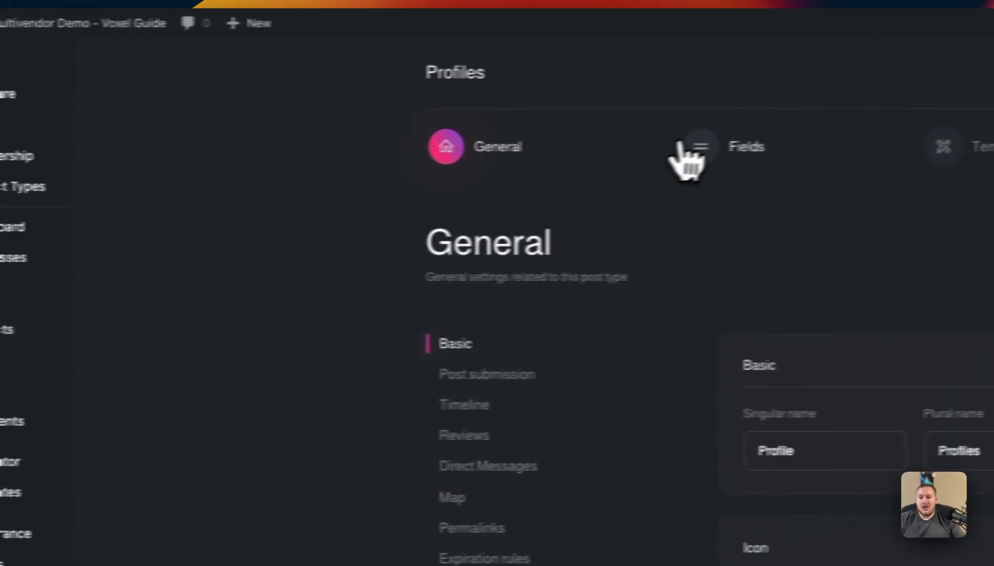
left_click(452, 135)
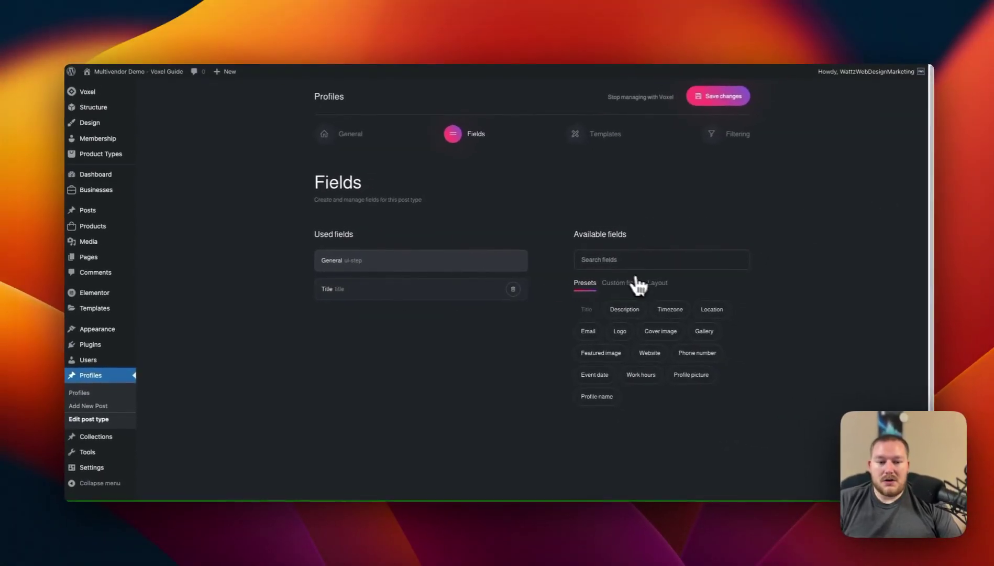
left_click(618, 284)
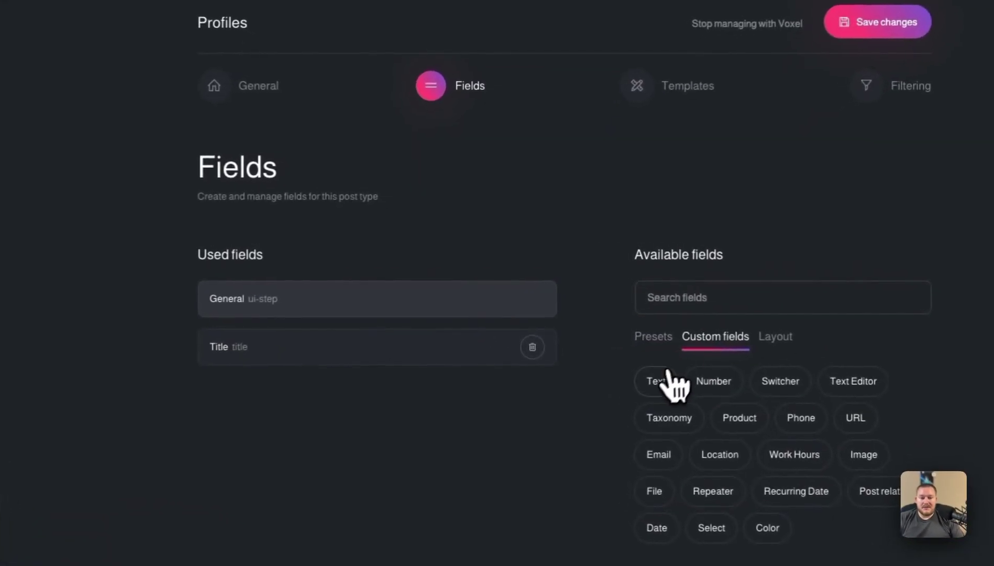
left_click(668, 373)
left_click(367, 402)
double_click(293, 147)
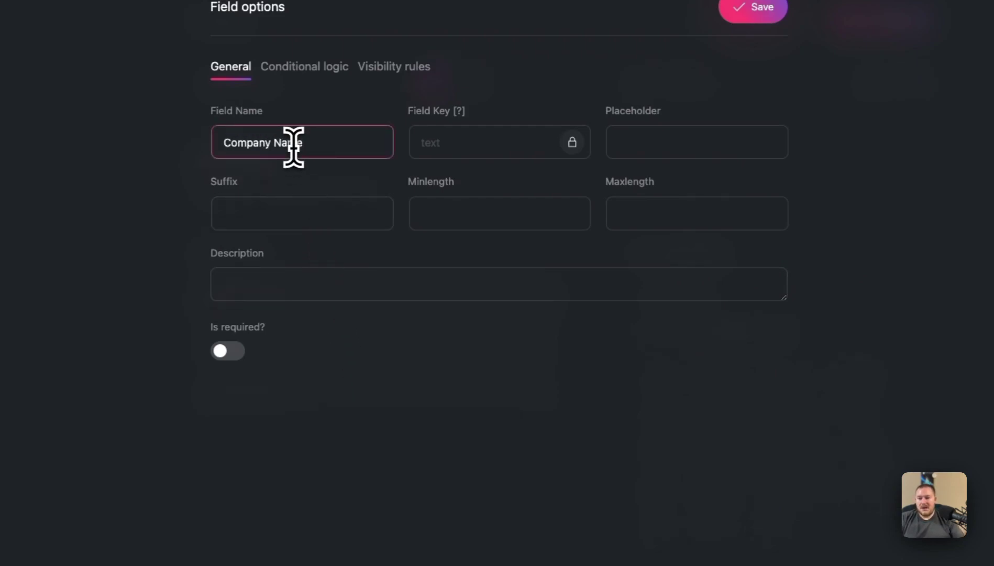
left_click(233, 351)
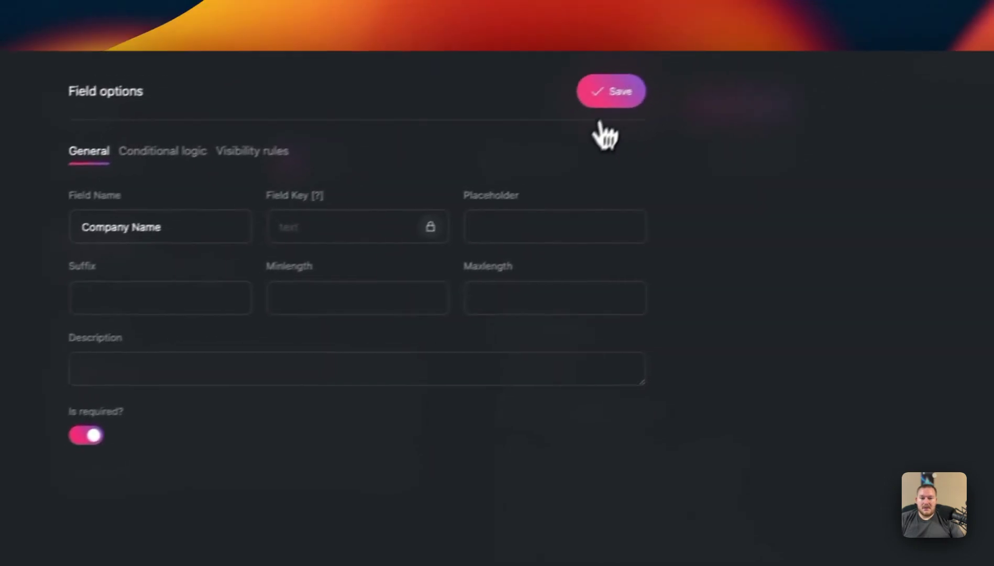
left_click(782, 27)
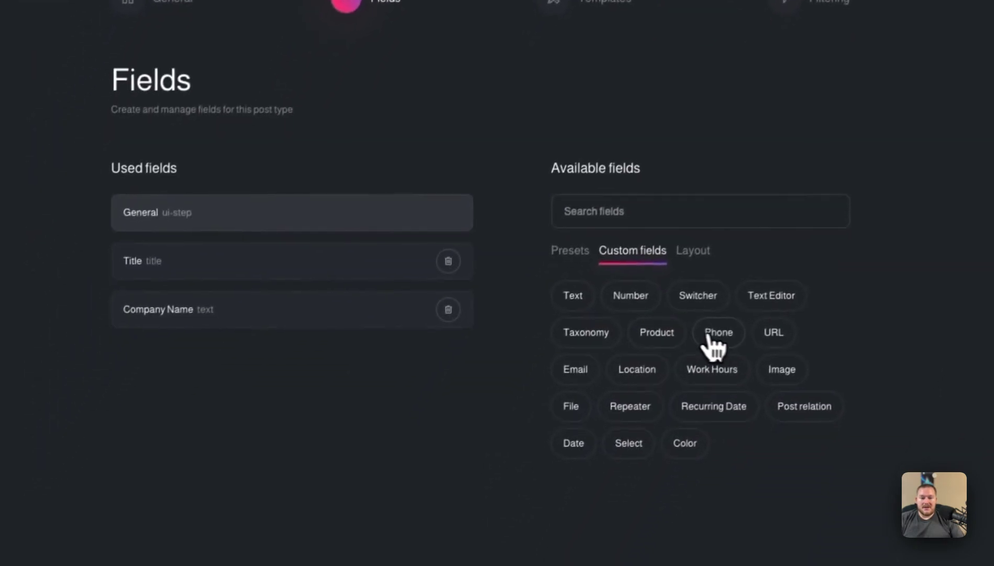
Add a required Phone field and save the Profiles post type's fields
left_click(680, 408)
left_click(410, 434)
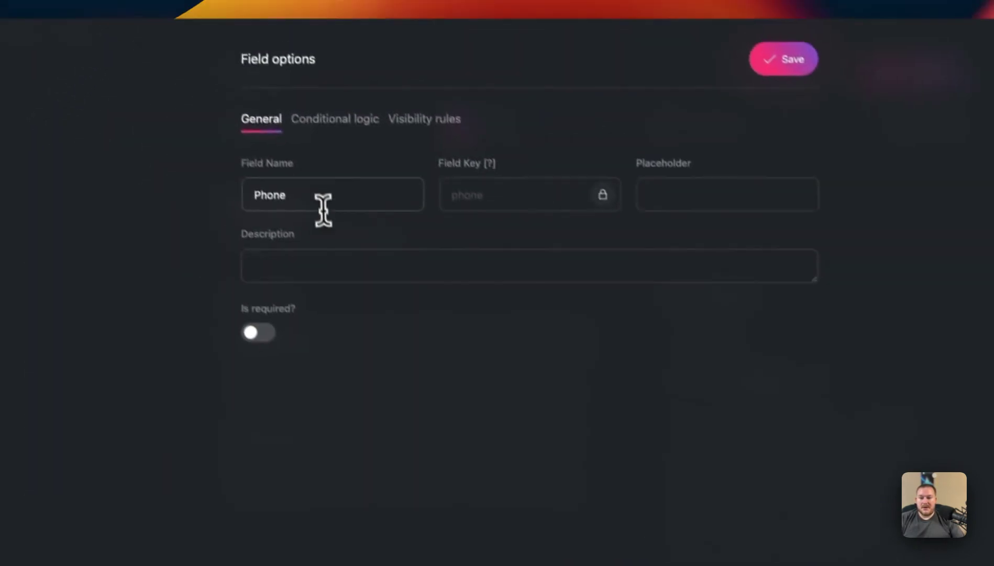
left_click(323, 207)
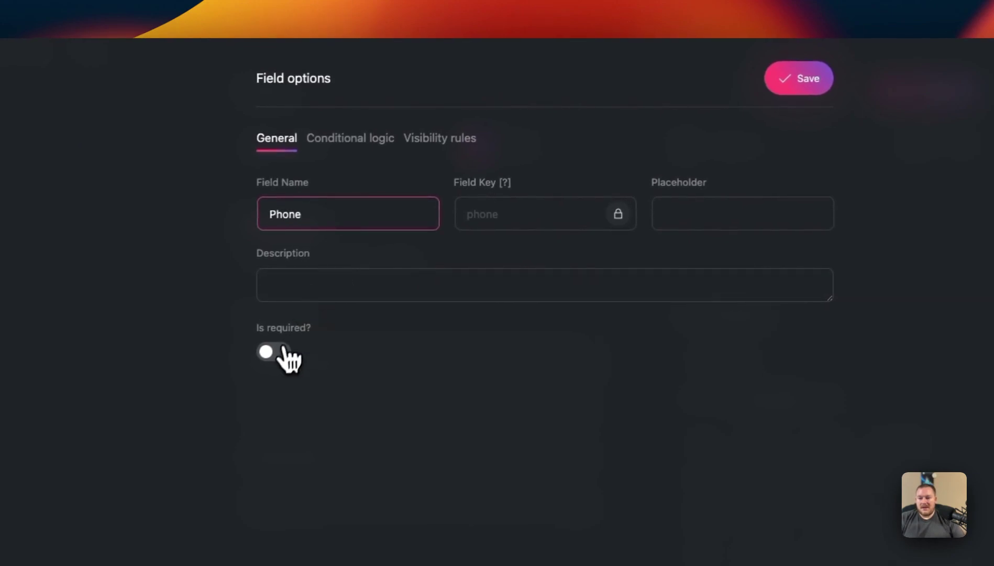
left_click(283, 350)
left_click(780, 86)
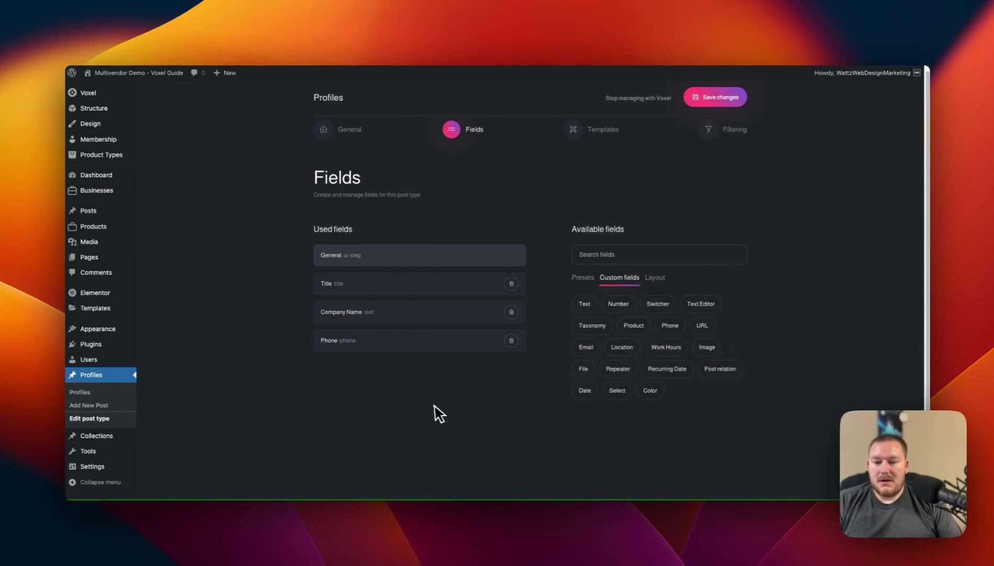
left_click(721, 102)
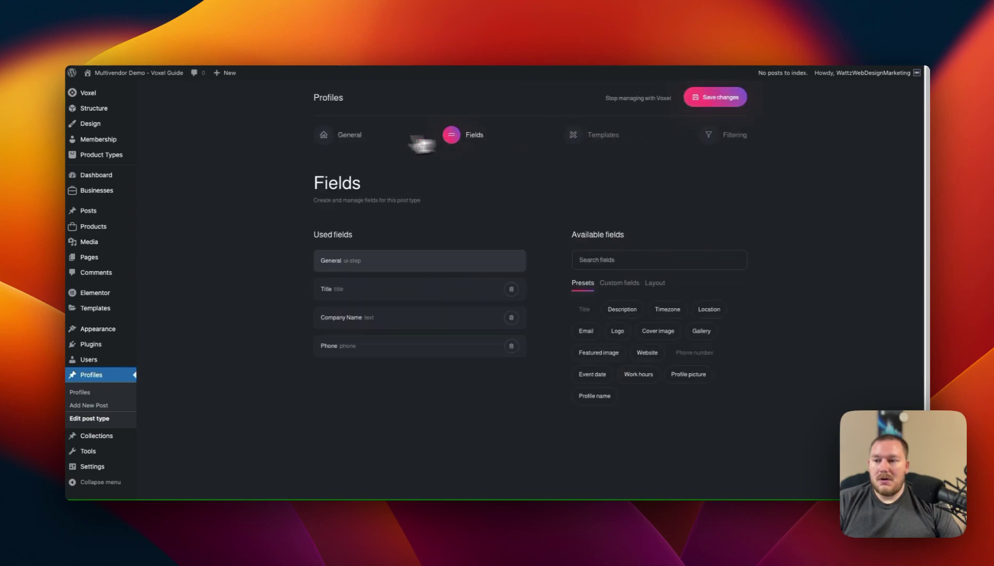
Add Company Name and Phone to the Subscriber role's registration fields
mouse_move(139, 150)
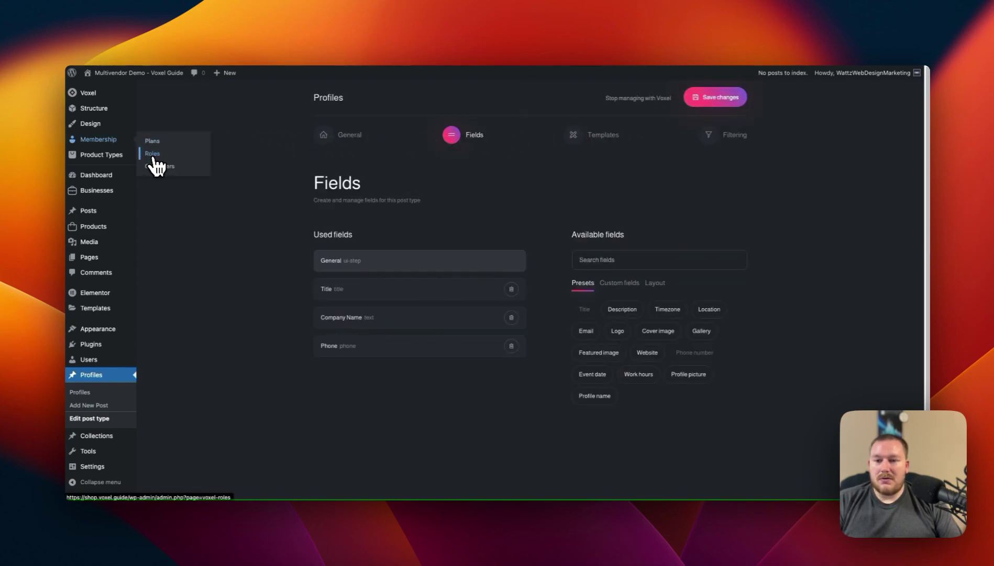
left_click(153, 155)
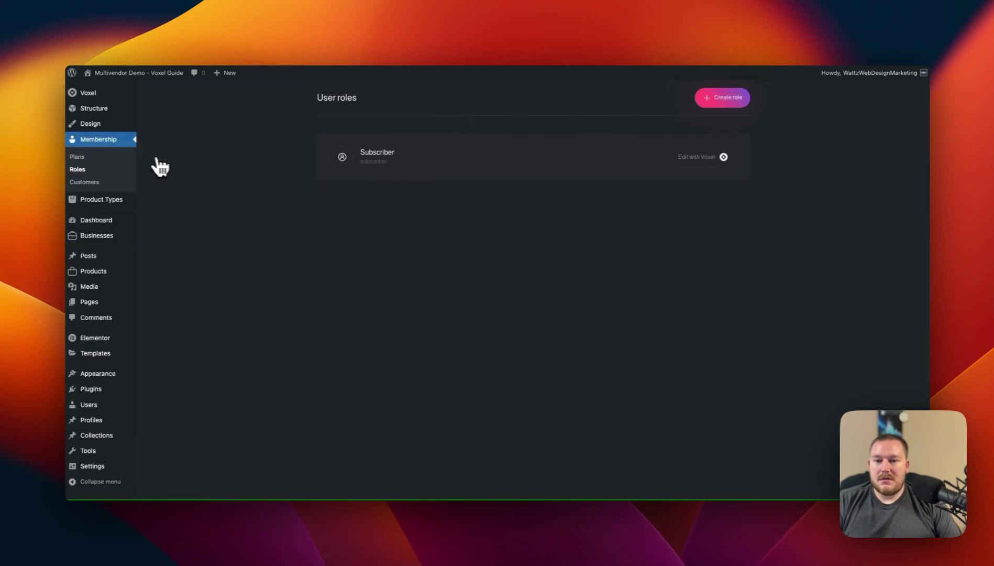
left_click(689, 157)
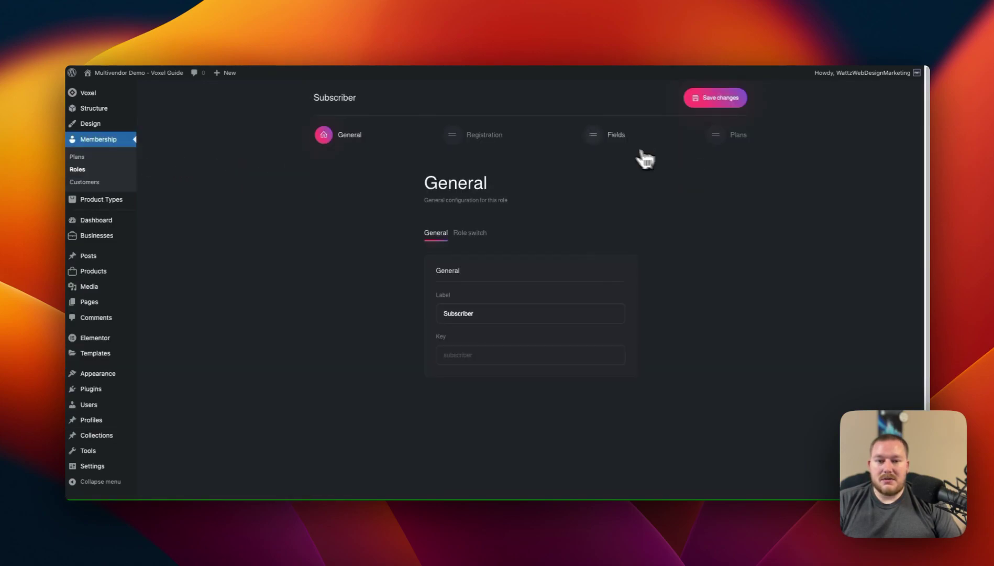
left_click(599, 145)
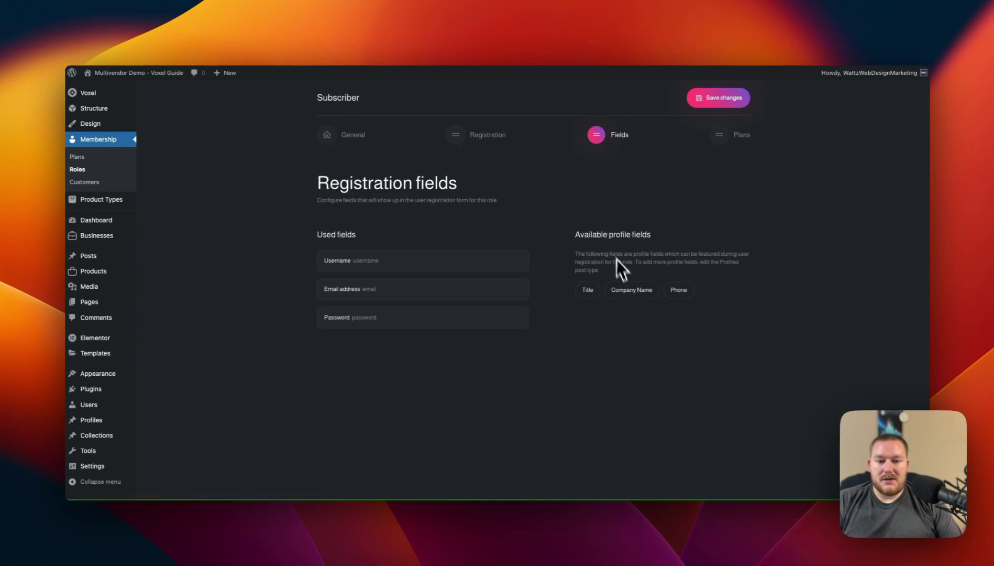
left_click(635, 292)
left_click(627, 290)
Order the fields Username, Company Name, Phone, then save the Subscriber role
left_click(427, 353)
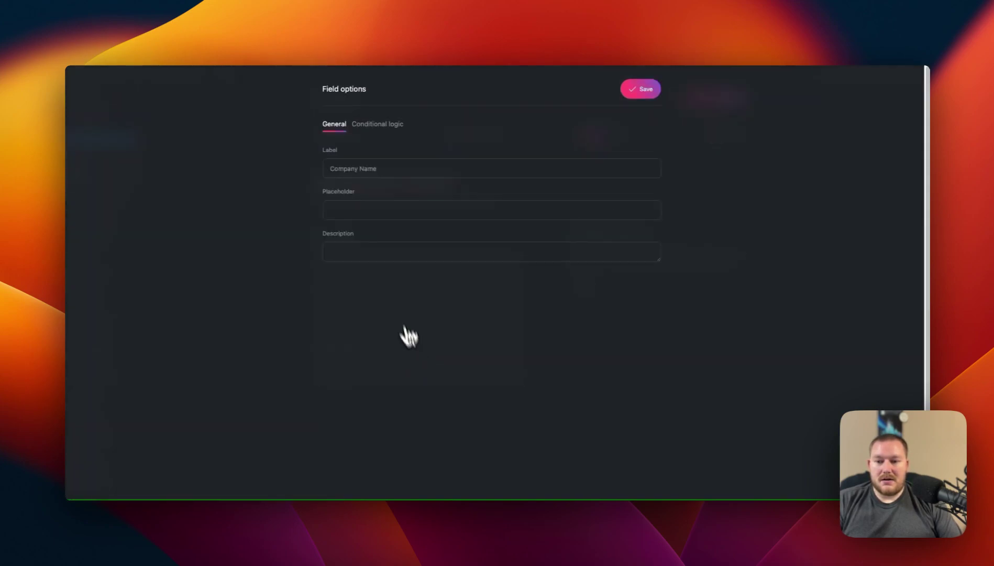
left_click(632, 90)
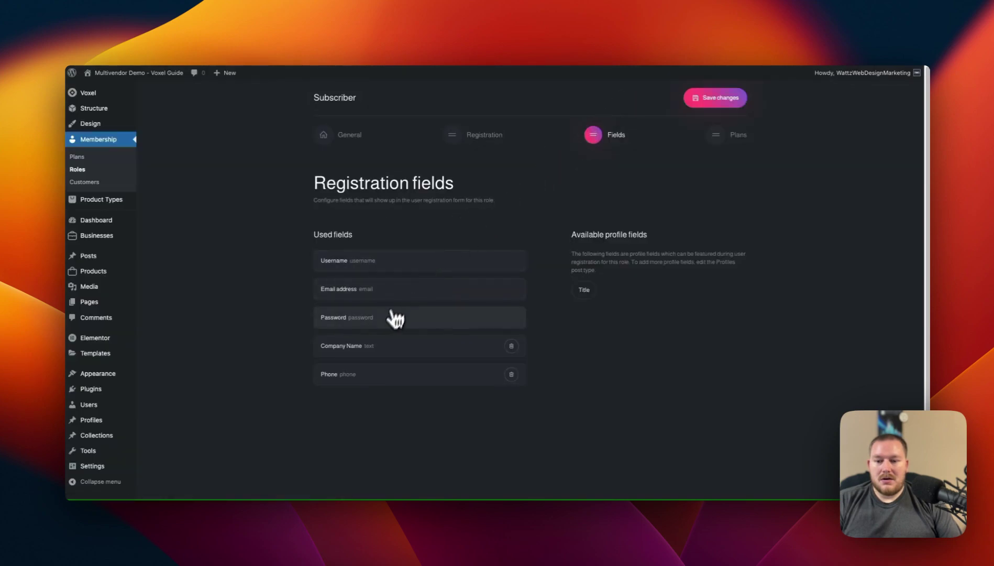
left_click_drag(388, 346, 384, 294)
left_click_drag(377, 384, 377, 326)
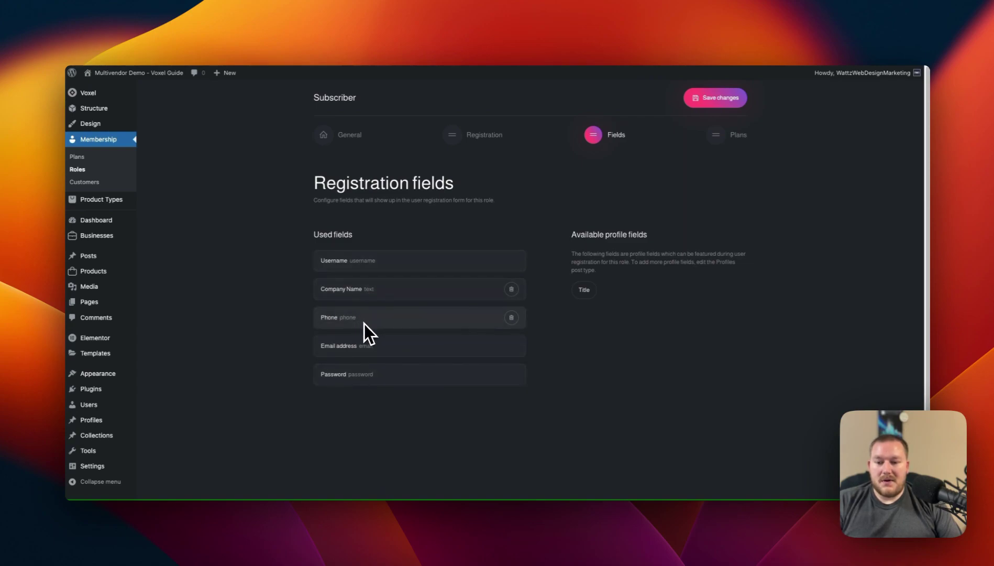
left_click(378, 346)
left_click(627, 95)
left_click(366, 291)
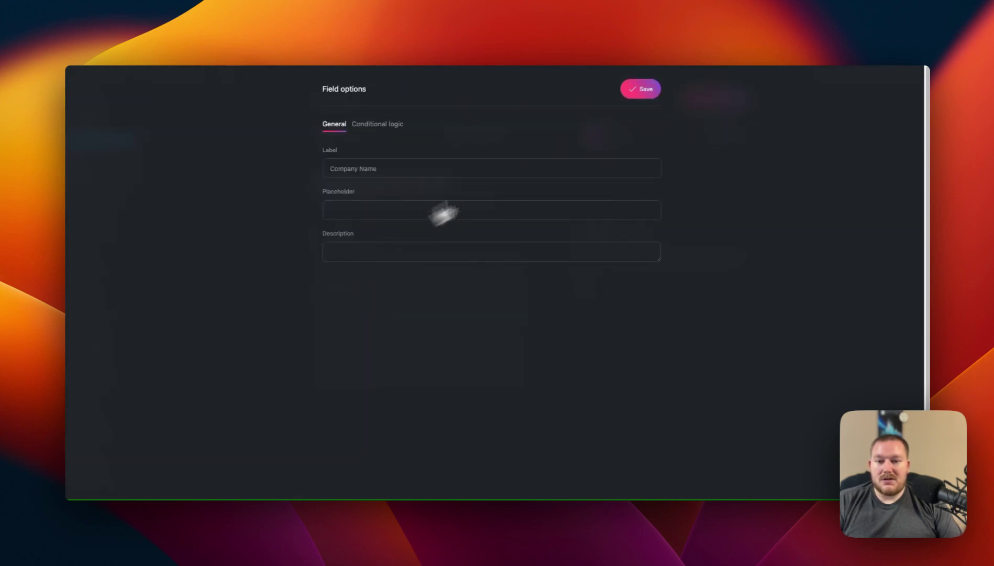
left_click(639, 92)
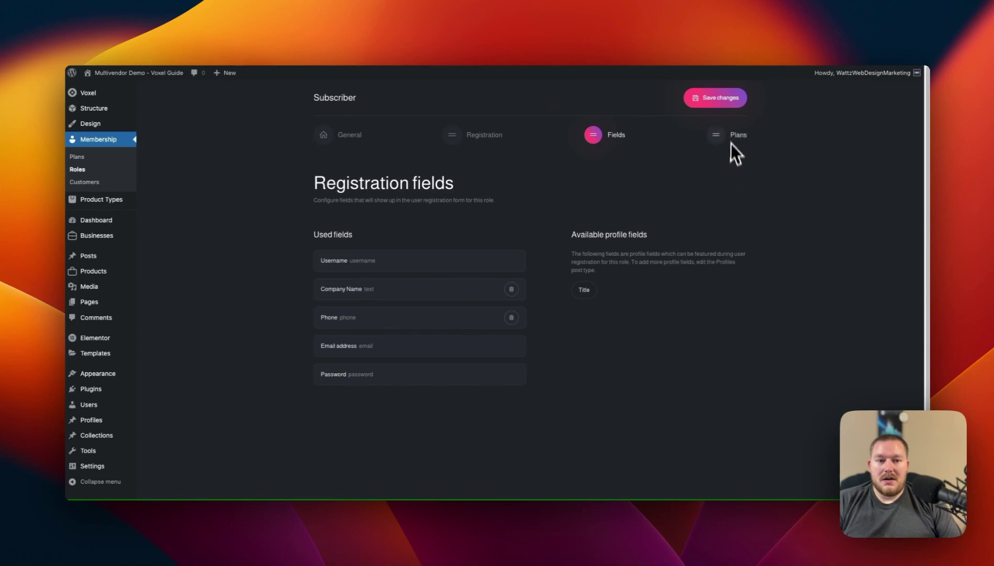
left_click(717, 99)
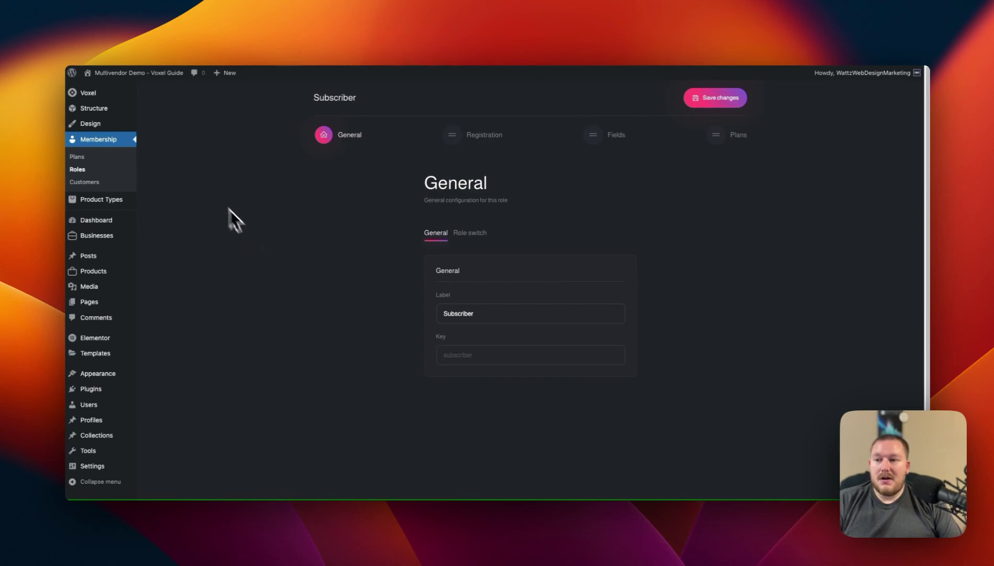
Create the Login & registration template from Design > General's Membership tab
mouse_move(104, 95)
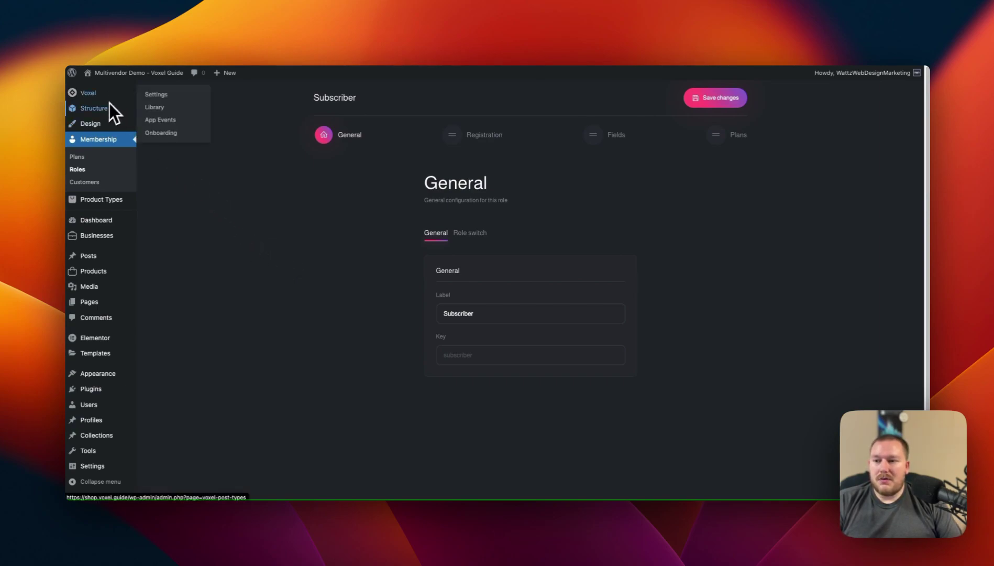
mouse_move(121, 126)
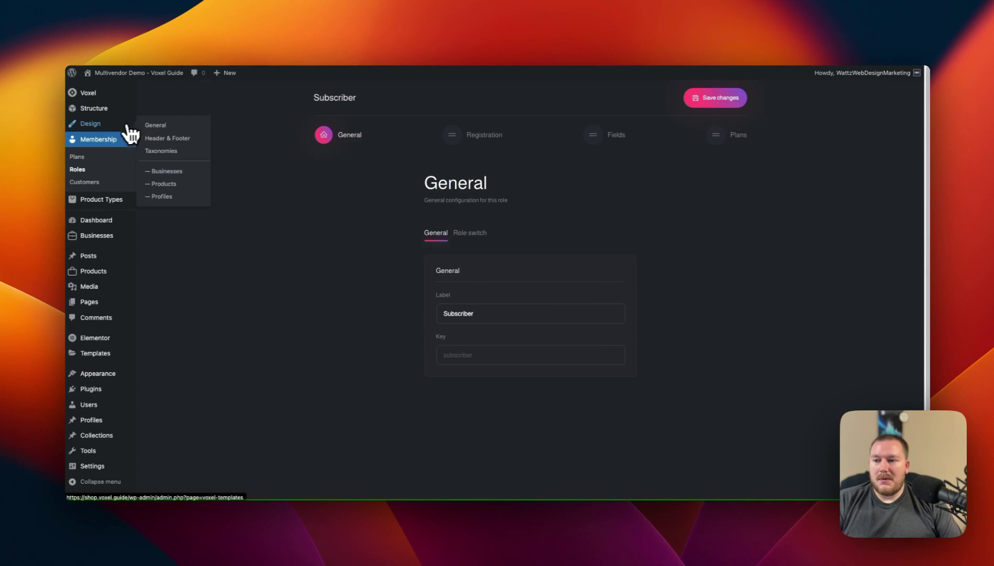
left_click(158, 126)
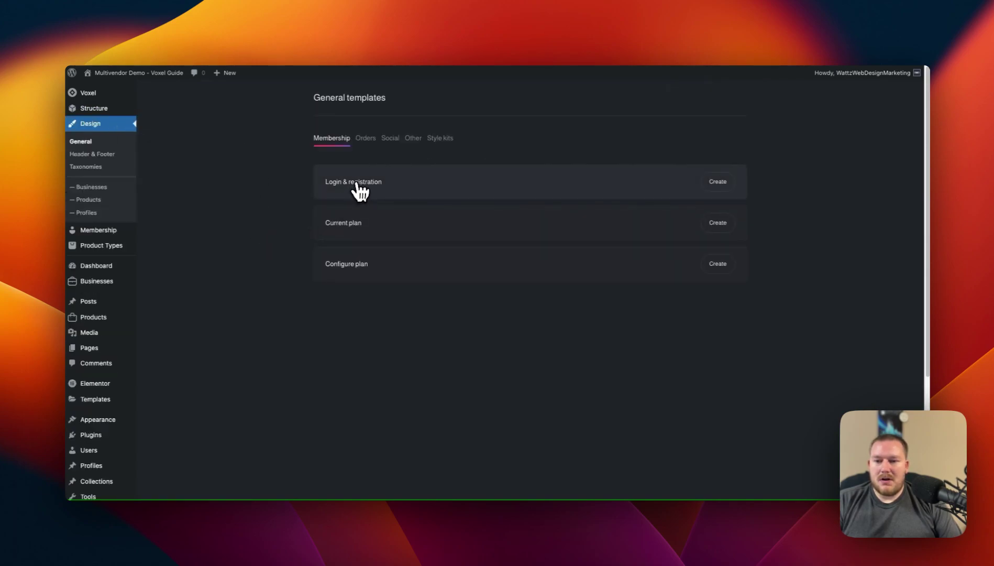
left_click(718, 182)
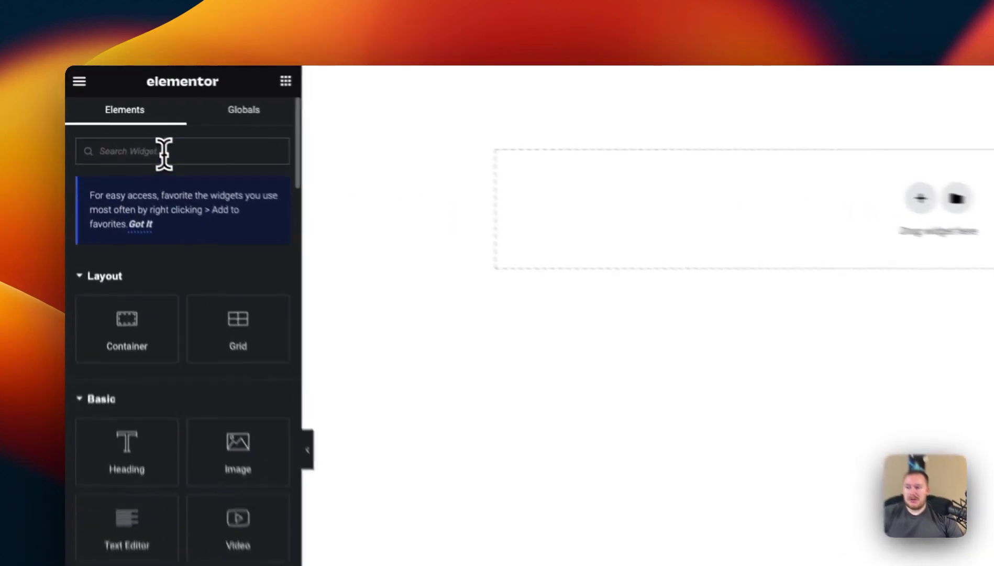
Place the Login / Register (VX) widget, found by searching 'log', and preview its Register screen
left_click(164, 151)
type("auth")
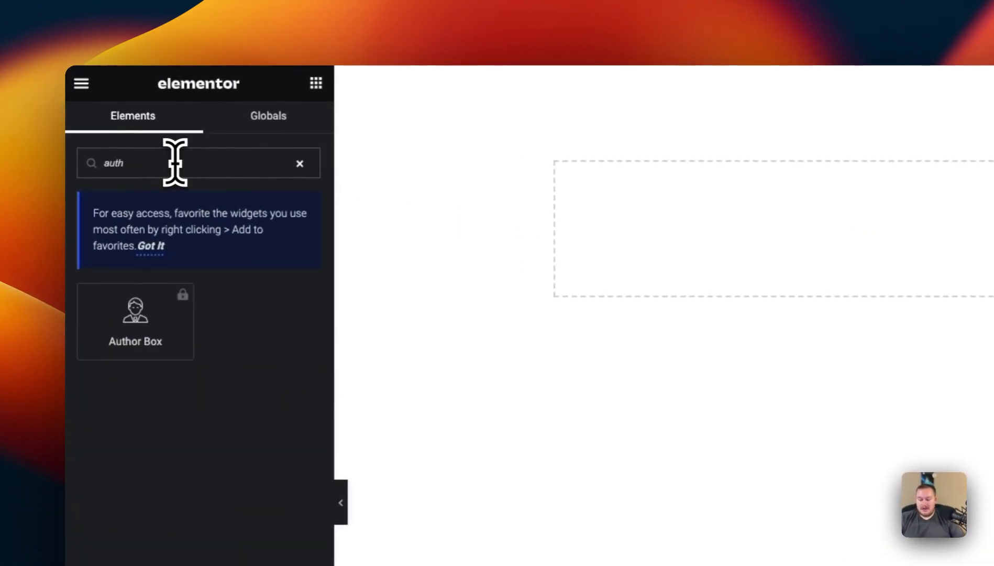
key("BackSpace")
key("BackSpace")
key("BackSpace")
key("BackSpace")
type("log")
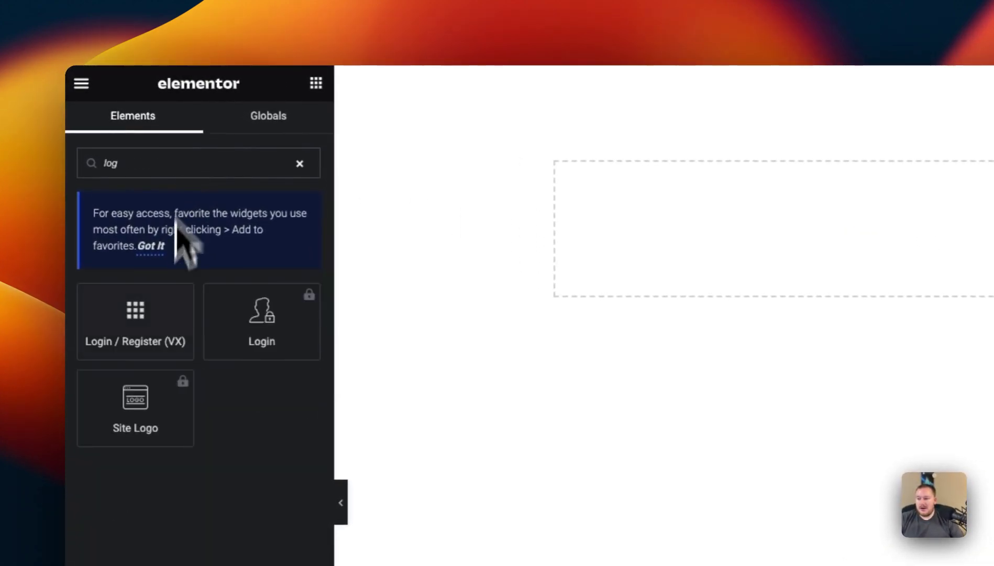
left_click_drag(138, 345, 475, 251)
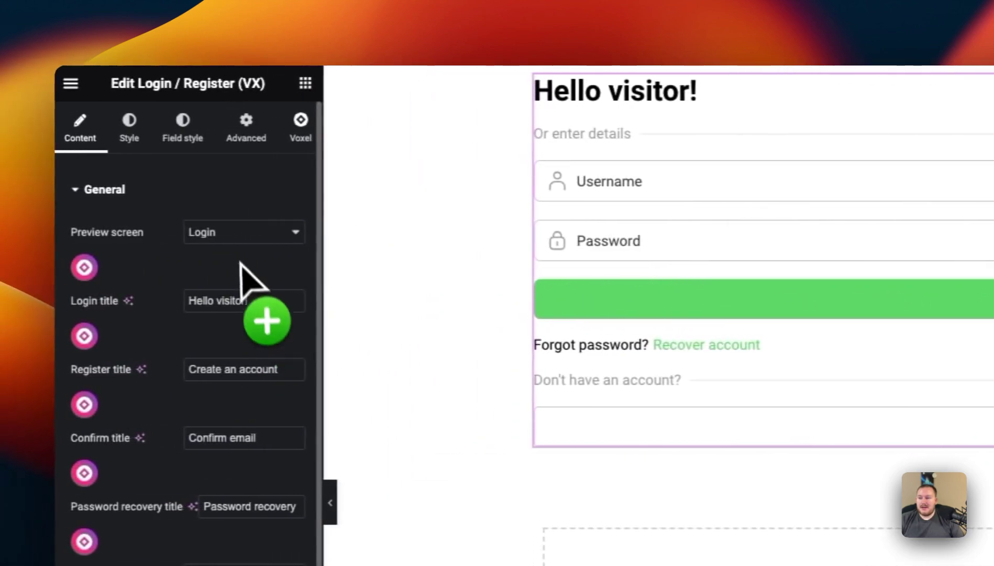
left_click(241, 232)
left_click(243, 251)
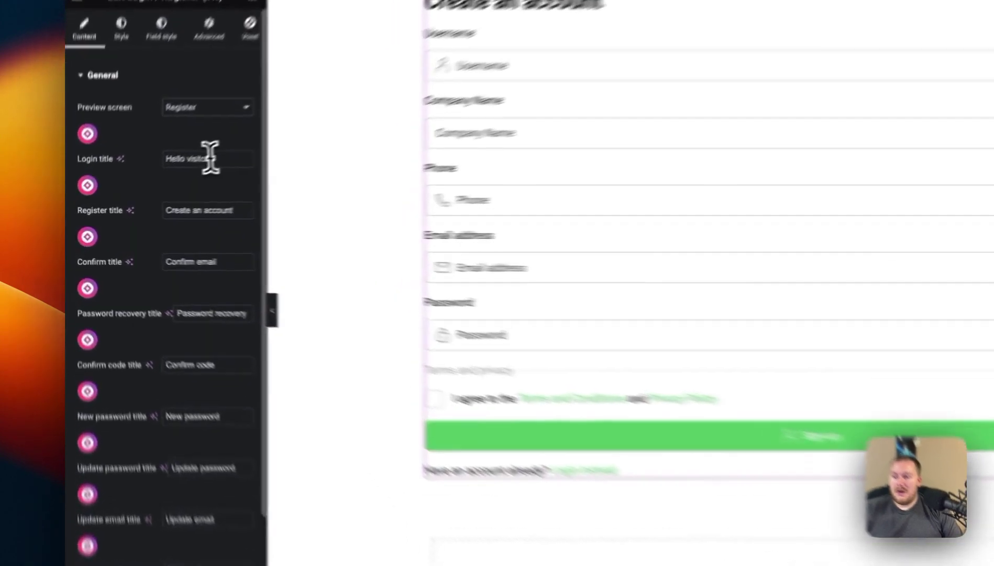
Select the widget's title texts and set registration roles to Manual with Subscriber
triple_click(150, 183)
left_click_drag(295, 205, 212, 237)
scroll(233, 377, "down", 5)
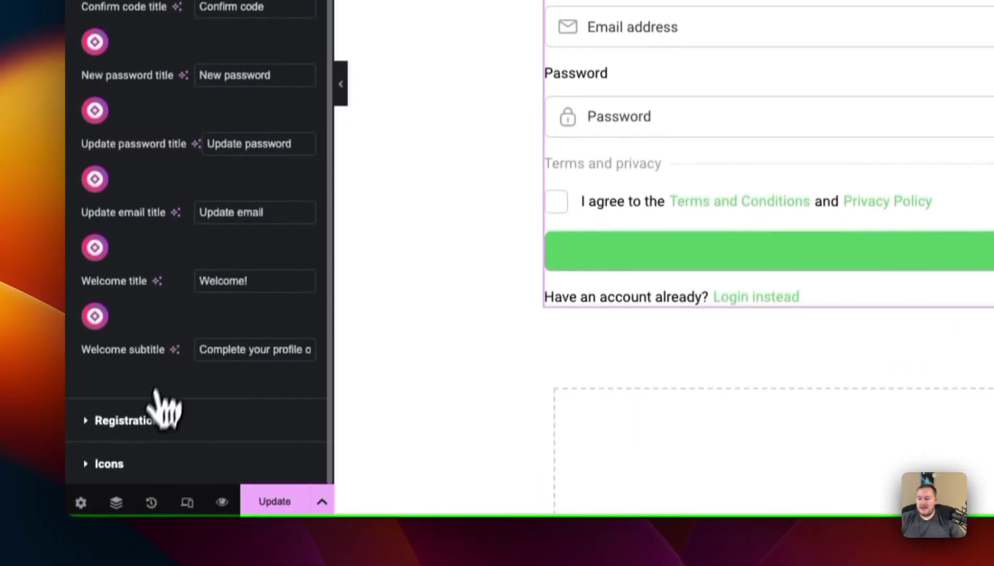
left_click(170, 183)
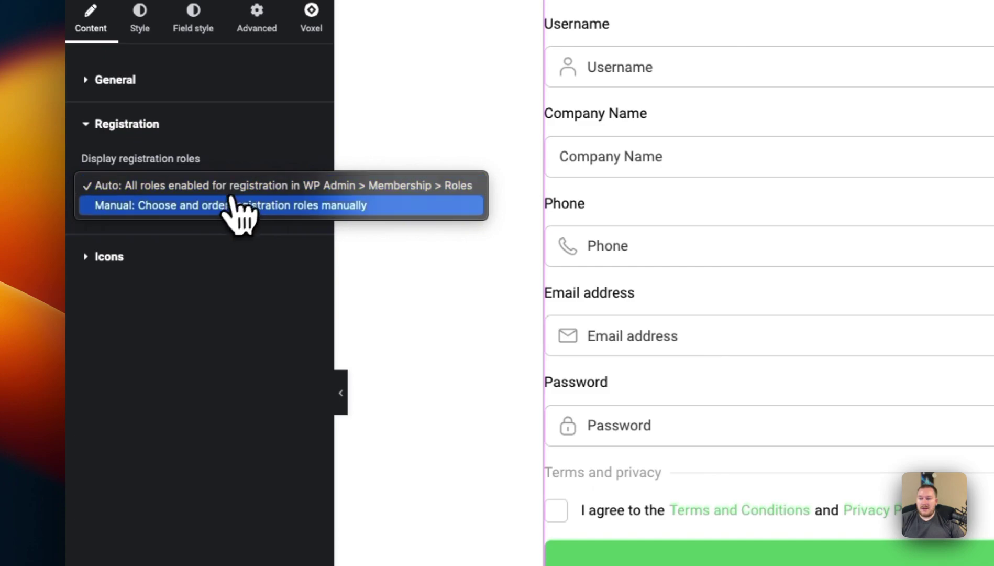
left_click(223, 205)
left_click(164, 242)
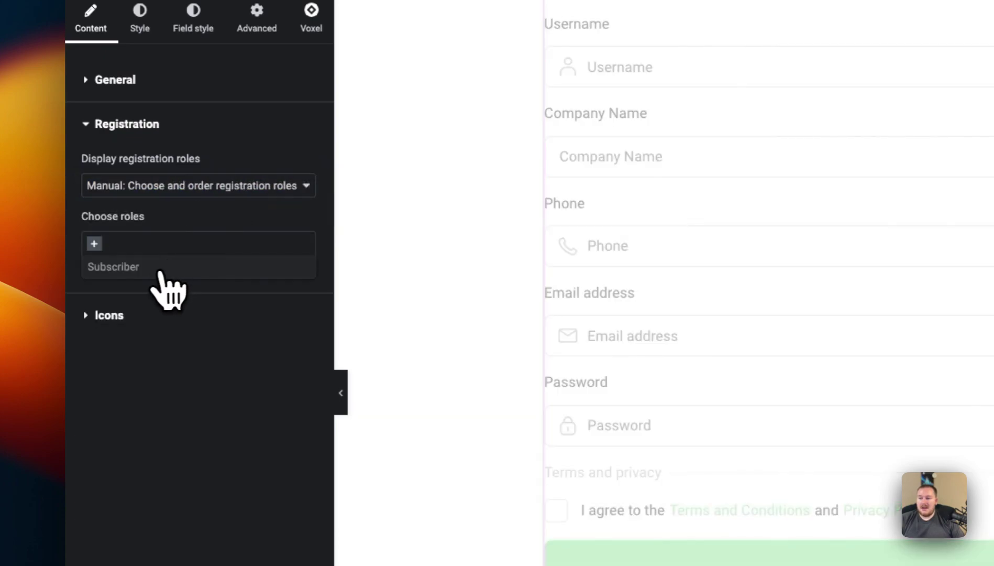
left_click(160, 267)
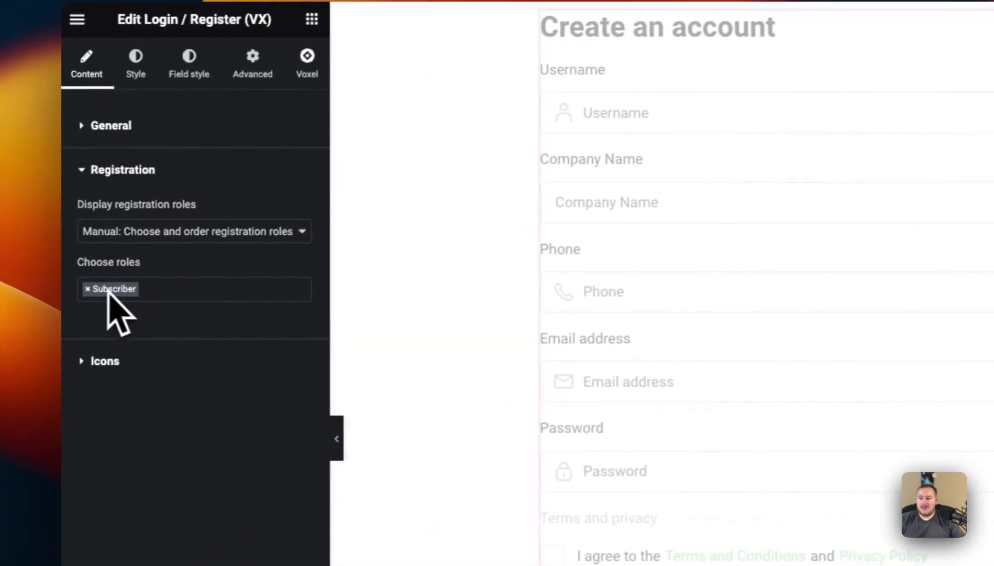
Remove Subscriber, revert registration roles to Auto, and update the template
left_click(88, 288)
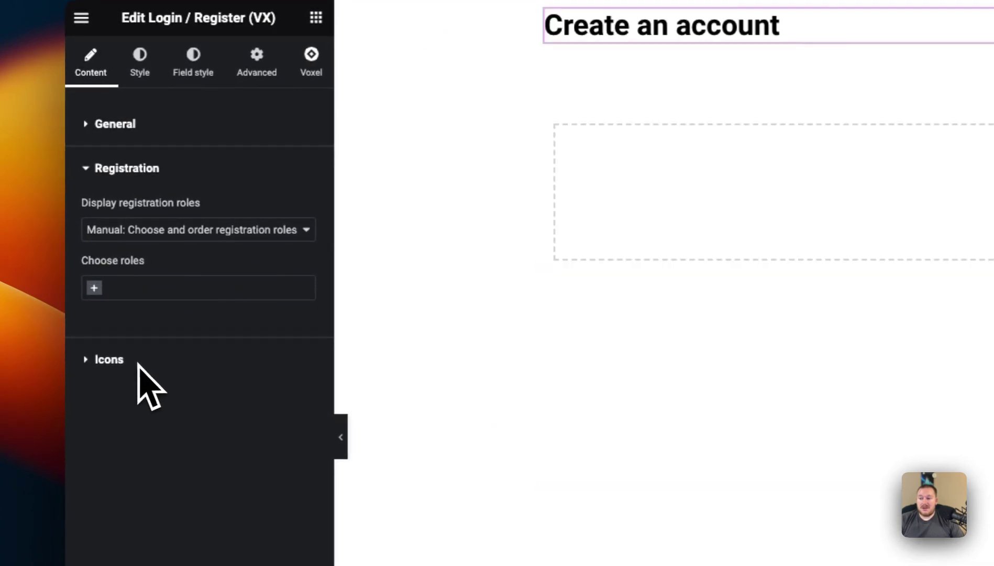
left_click(162, 233)
left_click(167, 214)
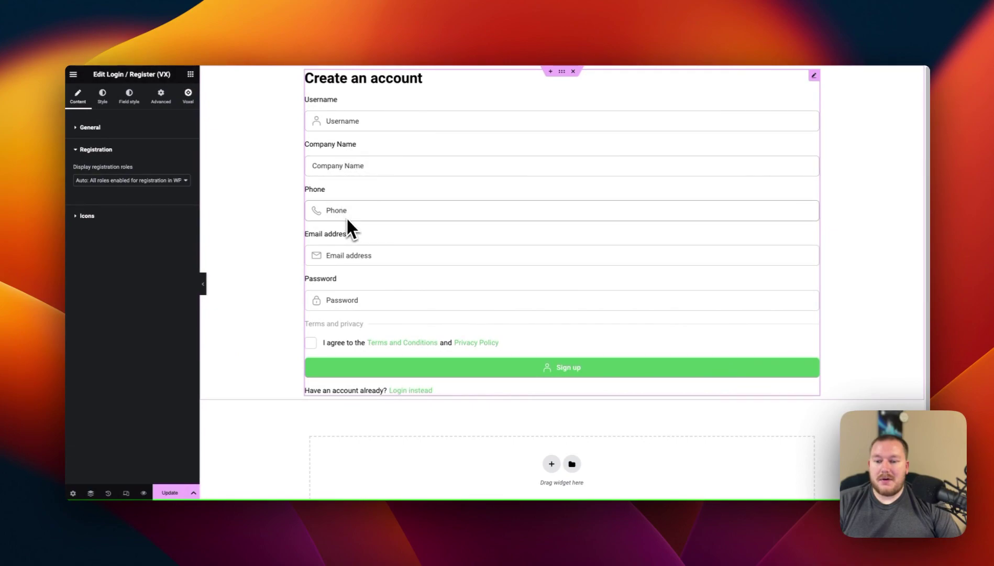
left_click(167, 492)
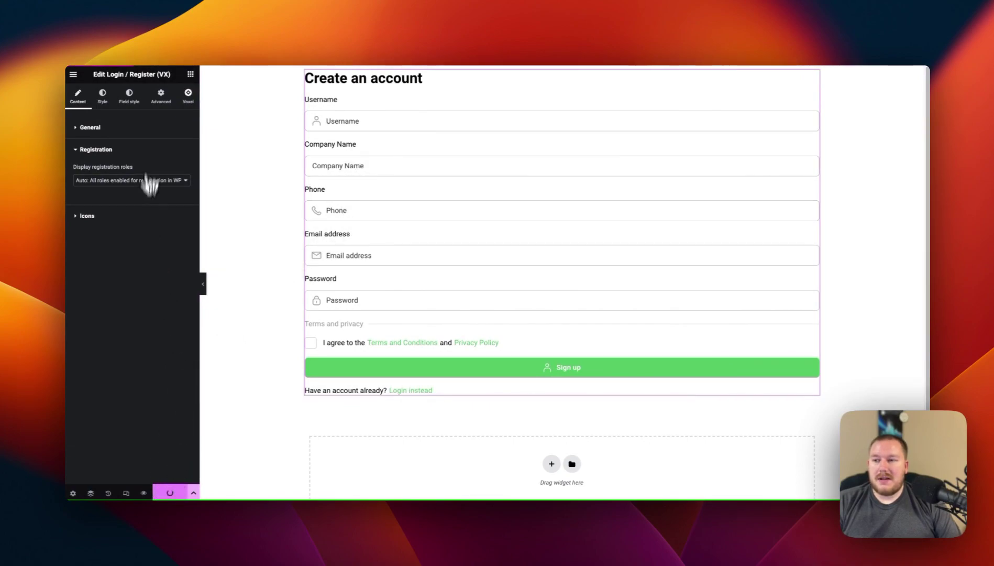
Return to the dashboard and save the Profiles fields, including Company Name and Phone
left_click(161, 36)
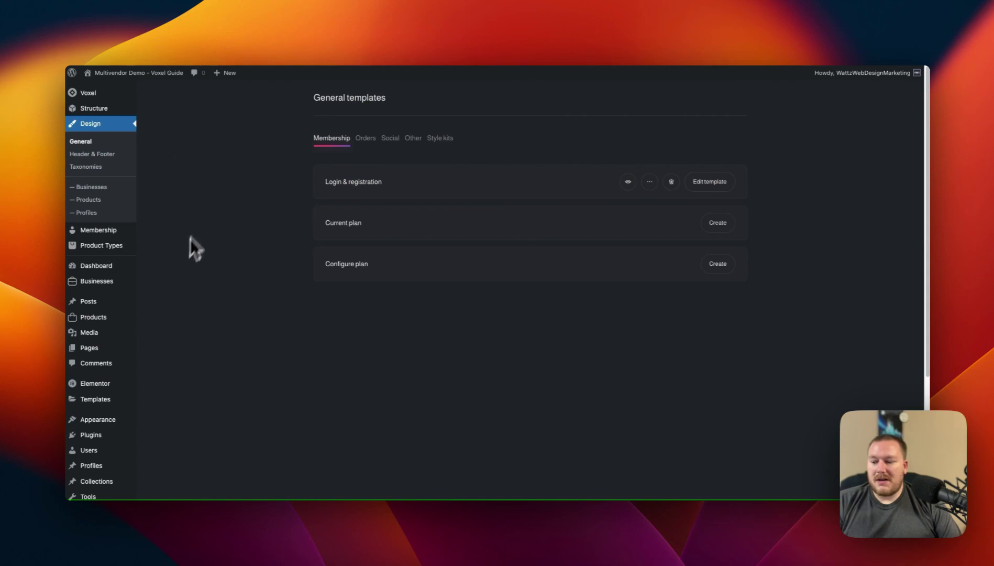
mouse_move(100, 466)
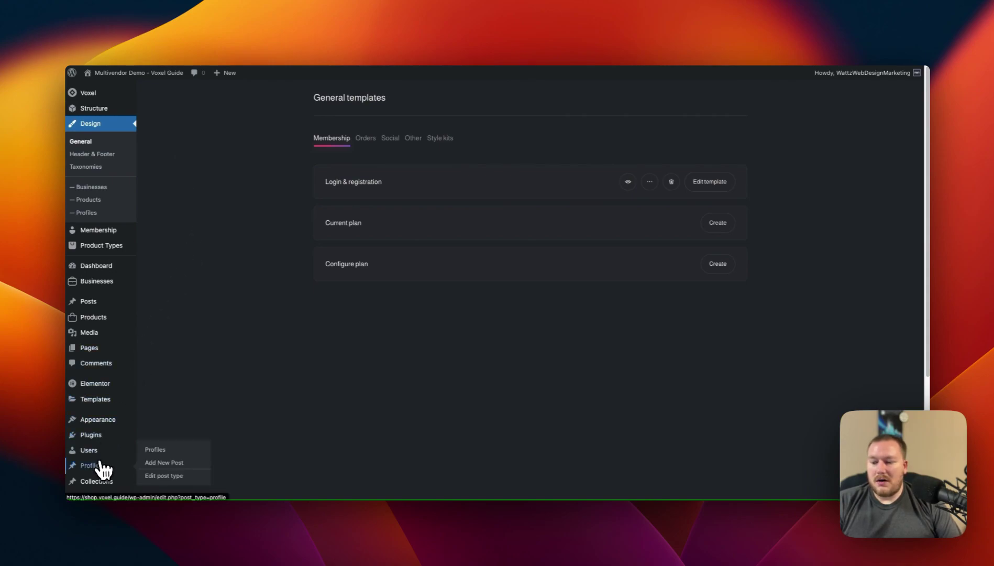
left_click(163, 476)
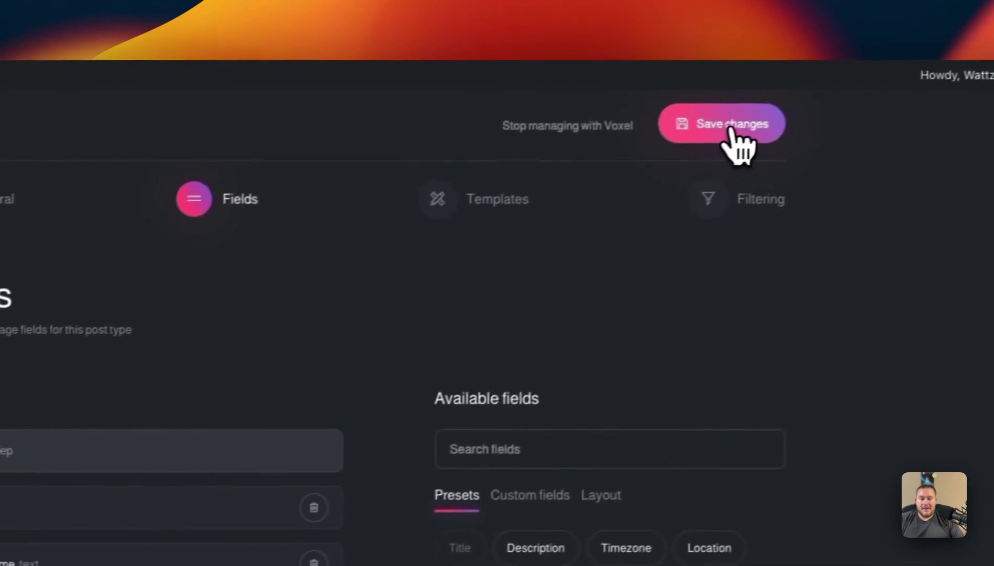
left_click(734, 137)
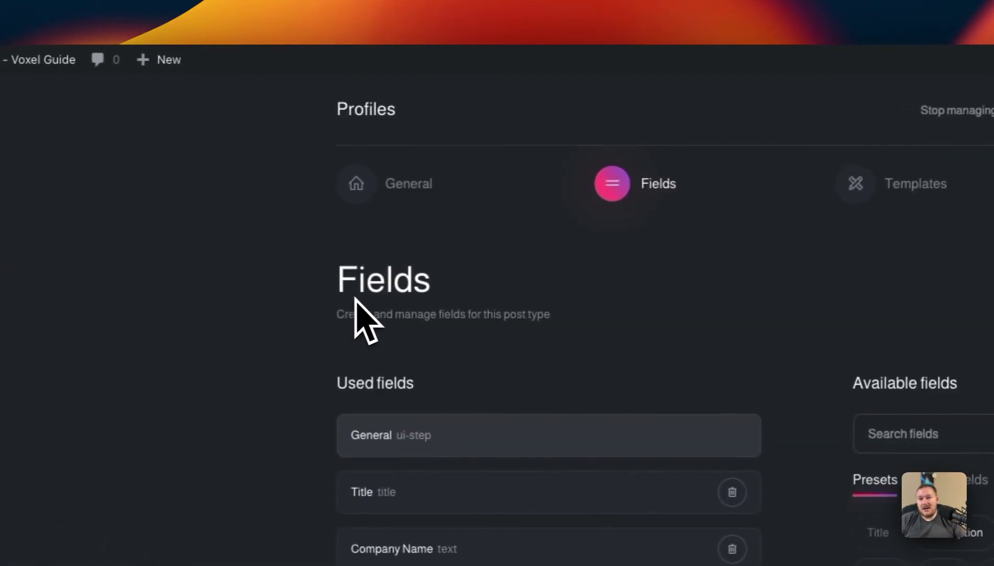